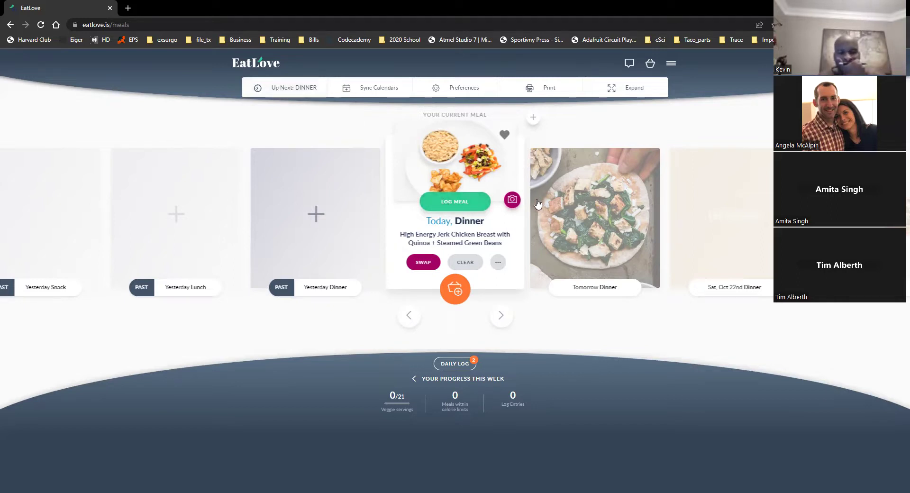
View the additional options available for today's dinner meal, and close them
left_click(498, 265)
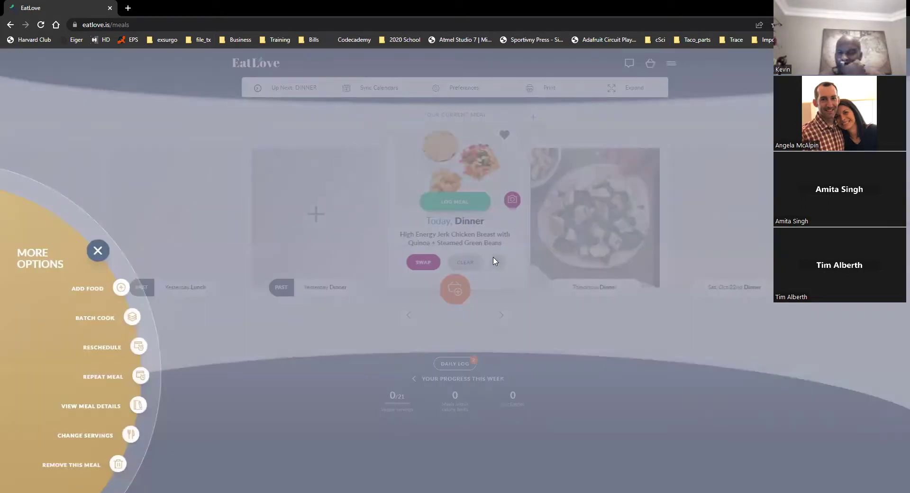
left_click(100, 249)
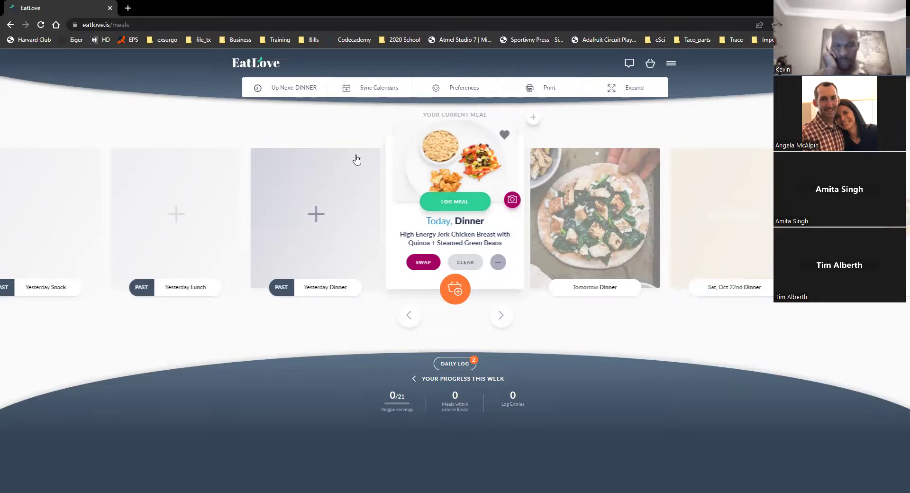
Open the nutrition plan page and review the nutrient profile with its recommended daily totals
left_click(671, 64)
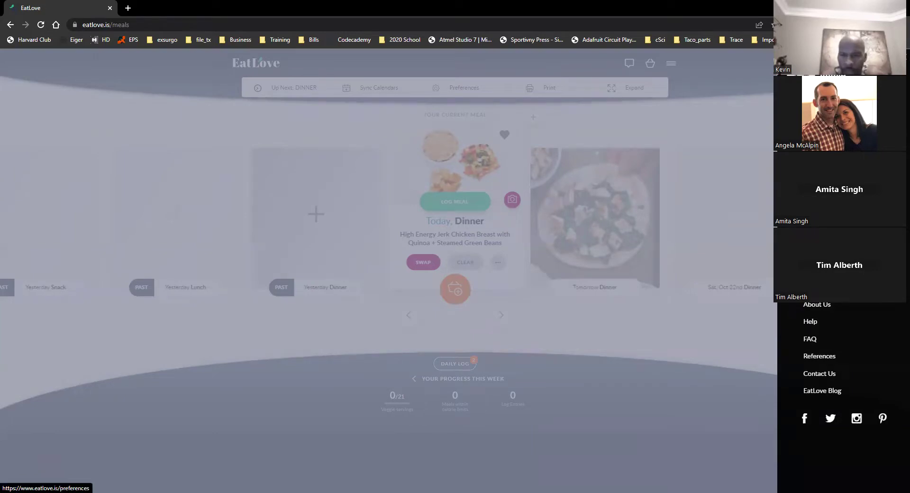
left_click(810, 287)
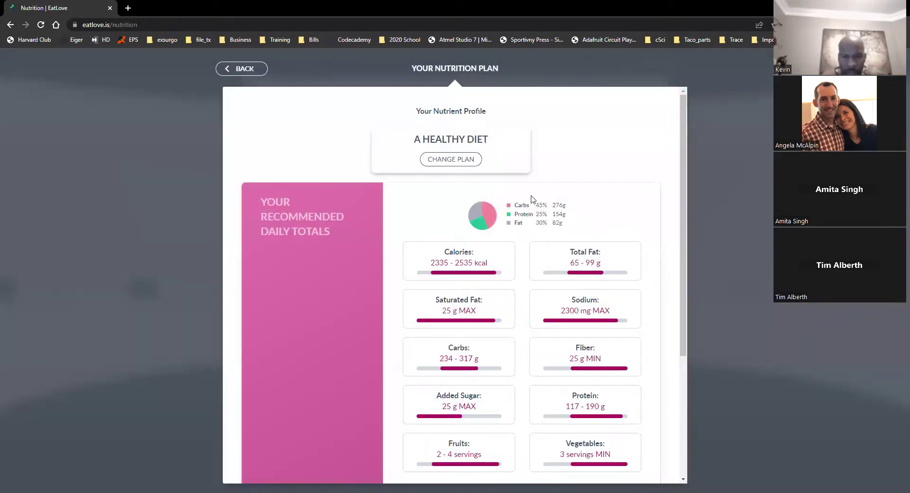
scroll(563, 239, "down", 3)
scroll(561, 243, "up", 3)
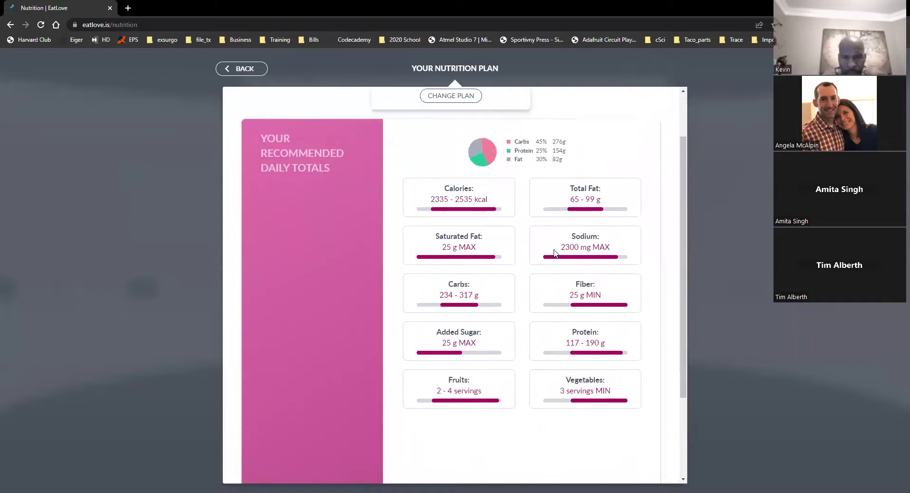
scroll(550, 244, "down", 1)
scroll(576, 258, "up", 1)
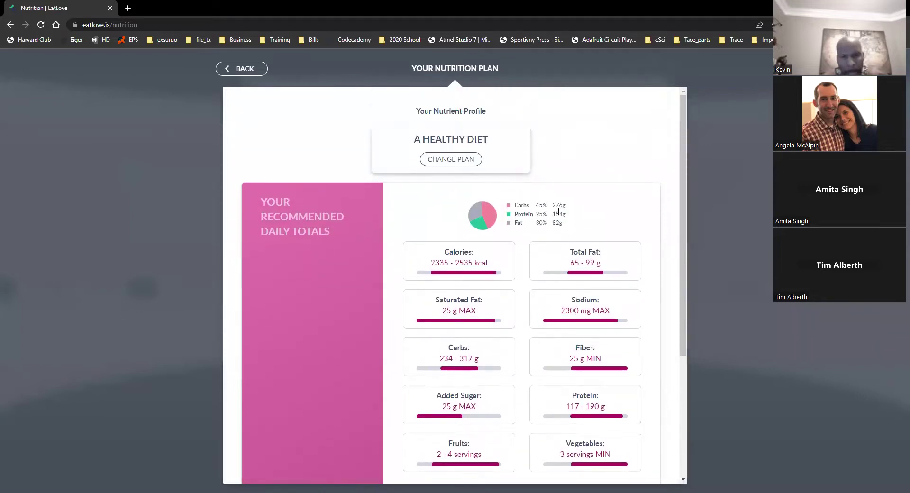
Open the nutrition plan for changes and examine all available primary health condition / lifestyle choices
left_click(453, 162)
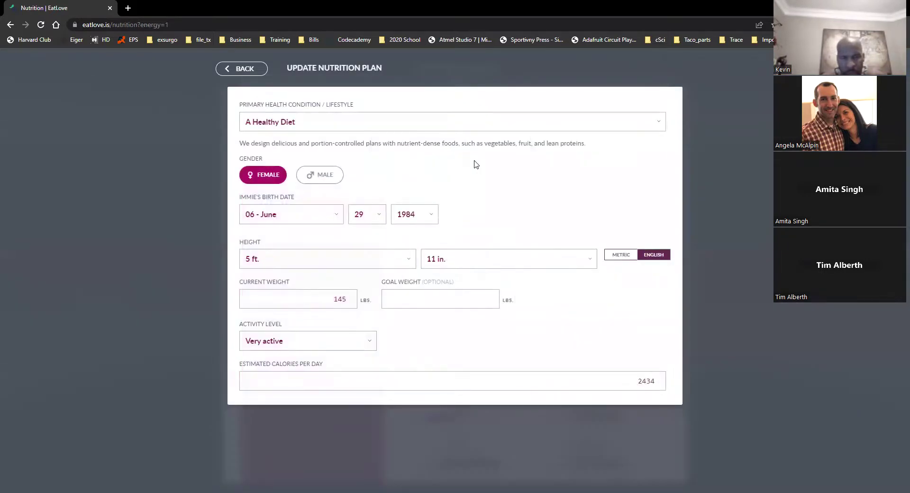
left_click(312, 124)
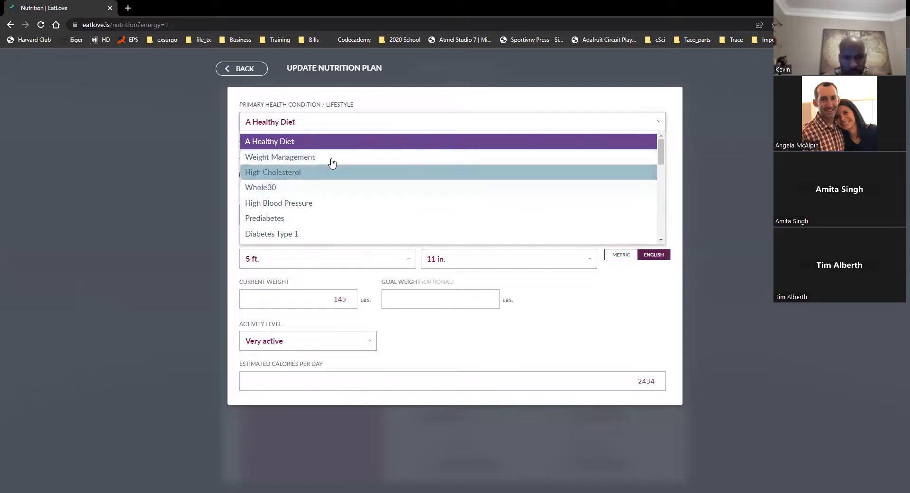
scroll(319, 194, "down", 5)
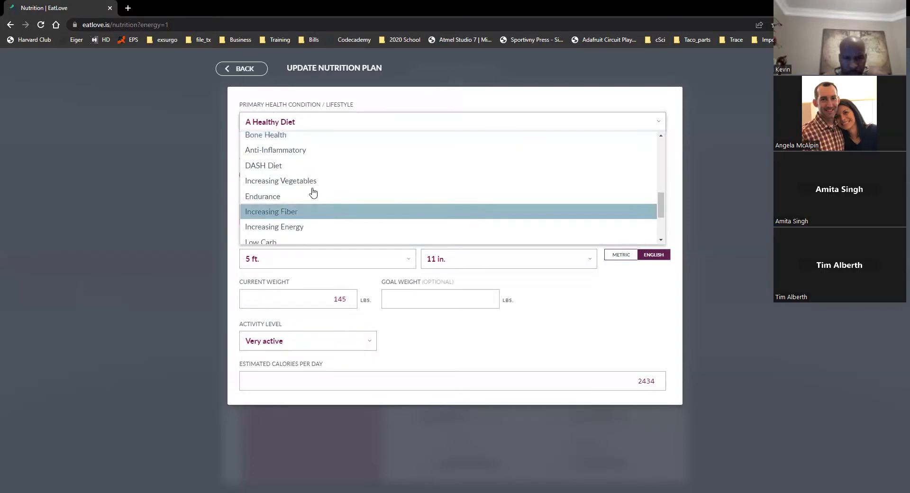
scroll(287, 218, "down", 1)
scroll(288, 219, "down", 1)
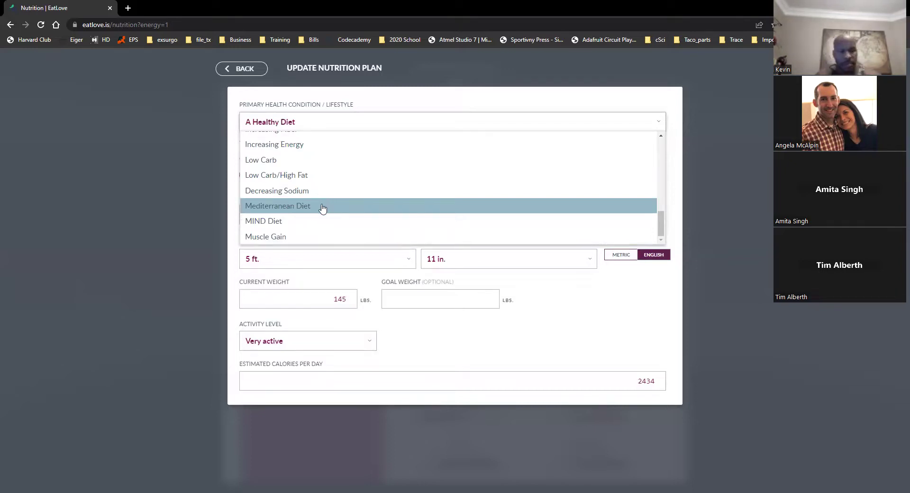
scroll(320, 219, "up", 2)
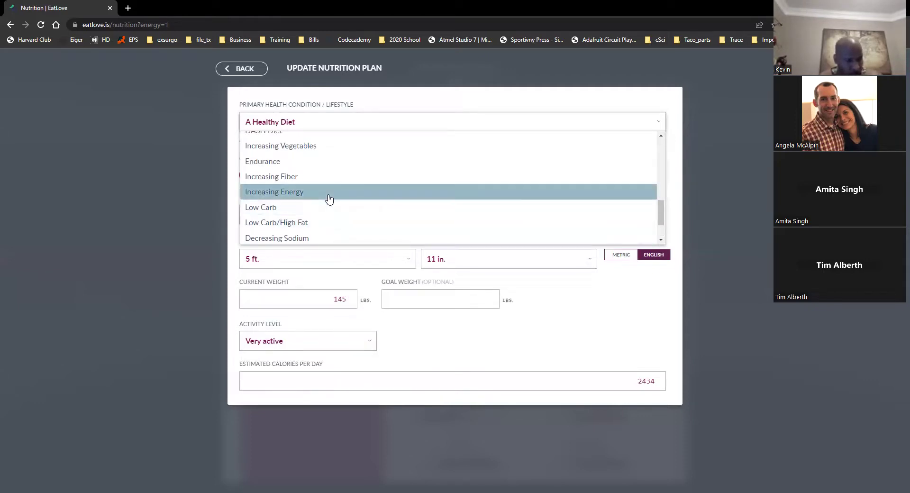
scroll(328, 199, "up", 3)
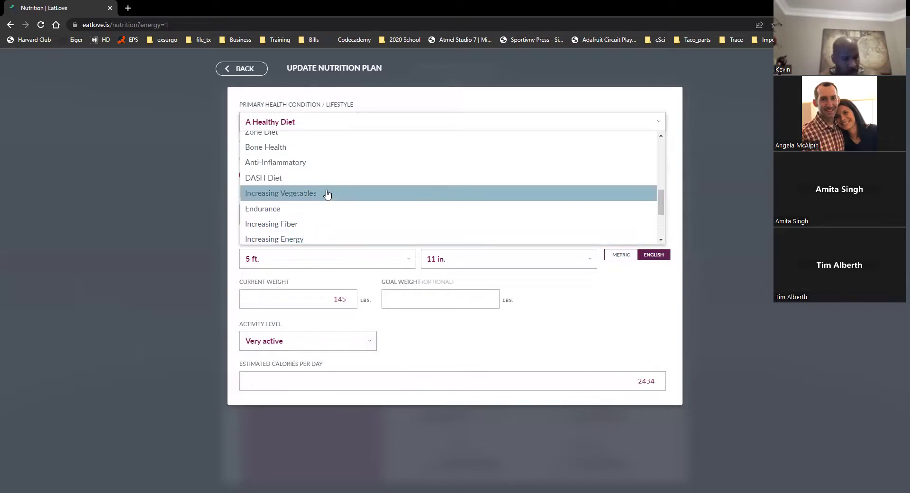
scroll(331, 194, "up", 1)
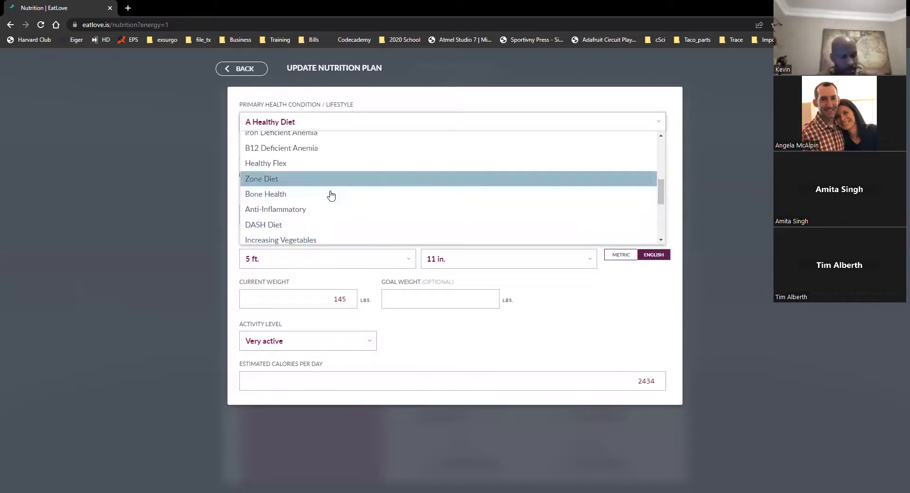
scroll(324, 197, "down", 1)
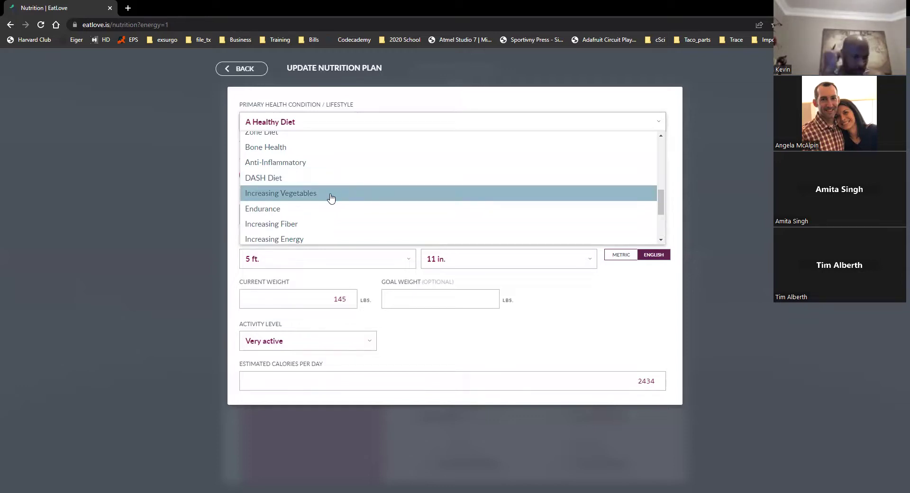
scroll(331, 198, "up", 2)
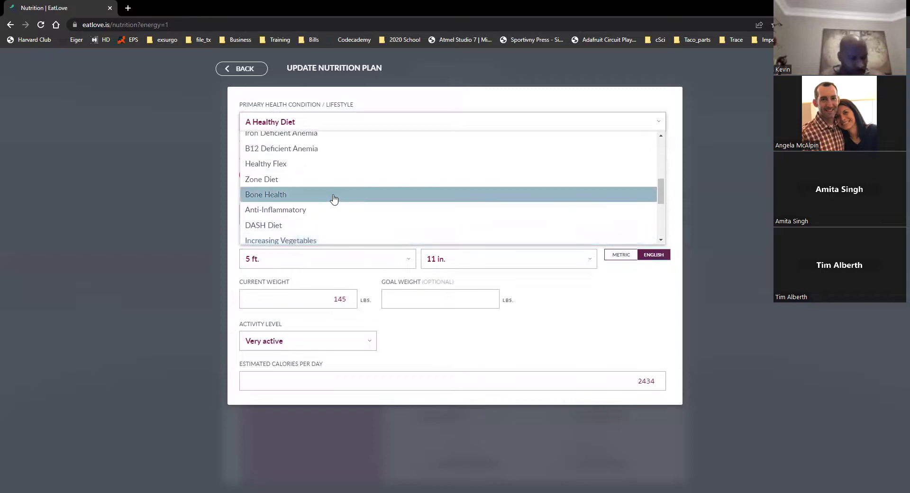
scroll(335, 200, "up", 2)
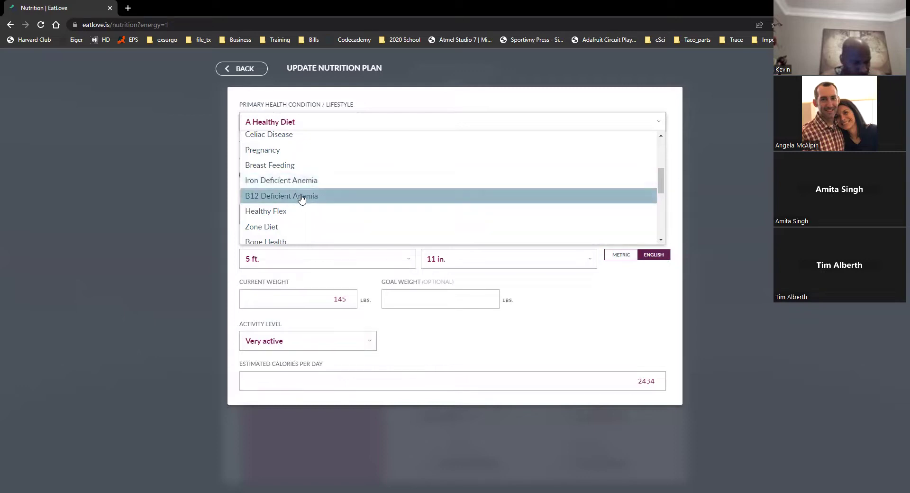
scroll(345, 203, "up", 1)
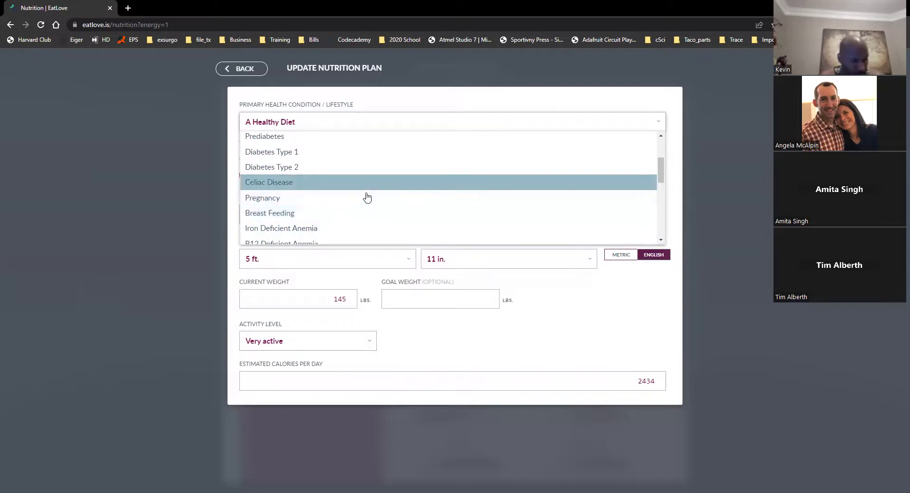
scroll(329, 201, "up", 1)
scroll(359, 191, "up", 1)
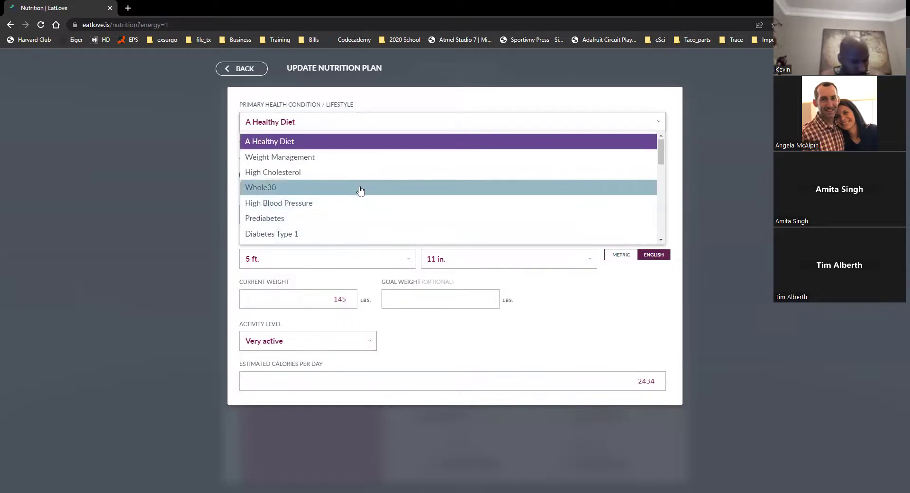
scroll(350, 179, "down", 1)
scroll(353, 179, "down", 6)
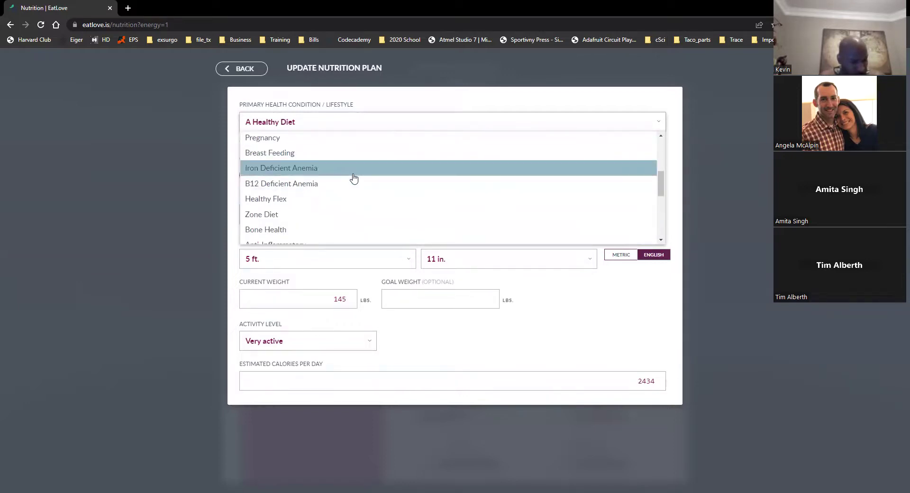
scroll(359, 179, "down", 1)
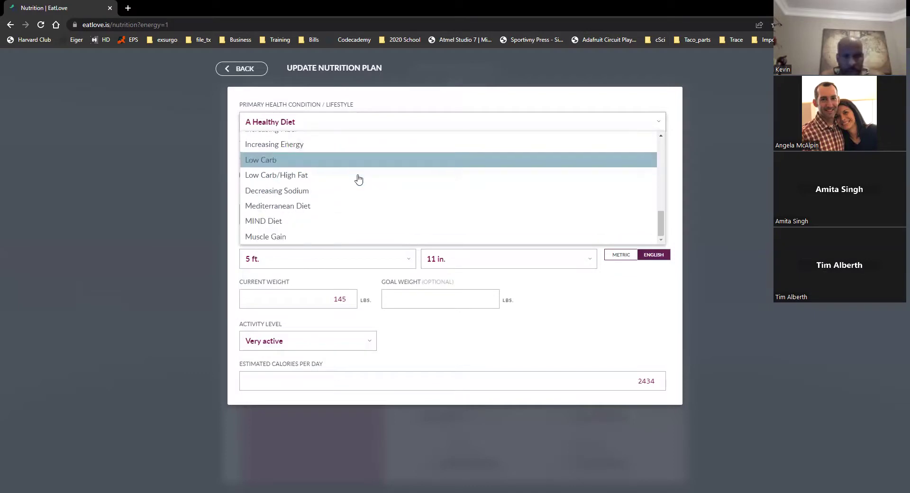
Set the primary health condition / lifestyle to Weight Management
scroll(359, 180, "up", 4)
scroll(349, 168, "up", 1)
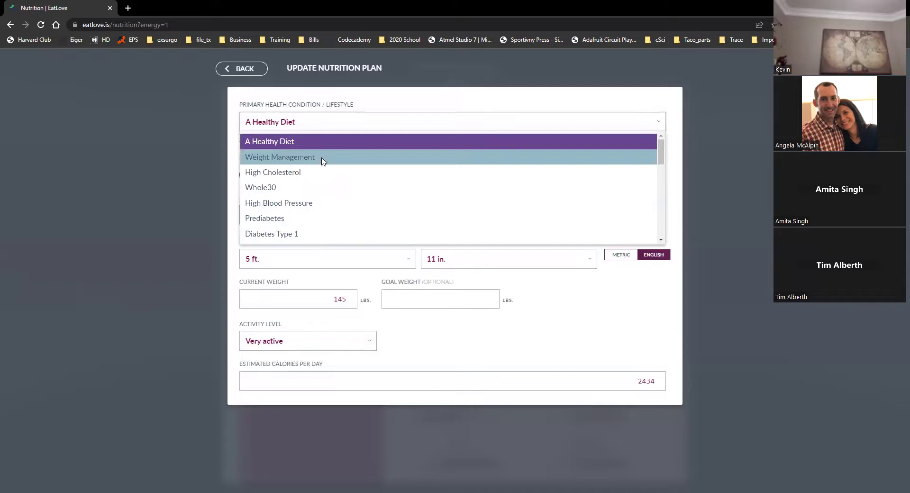
left_click(322, 161)
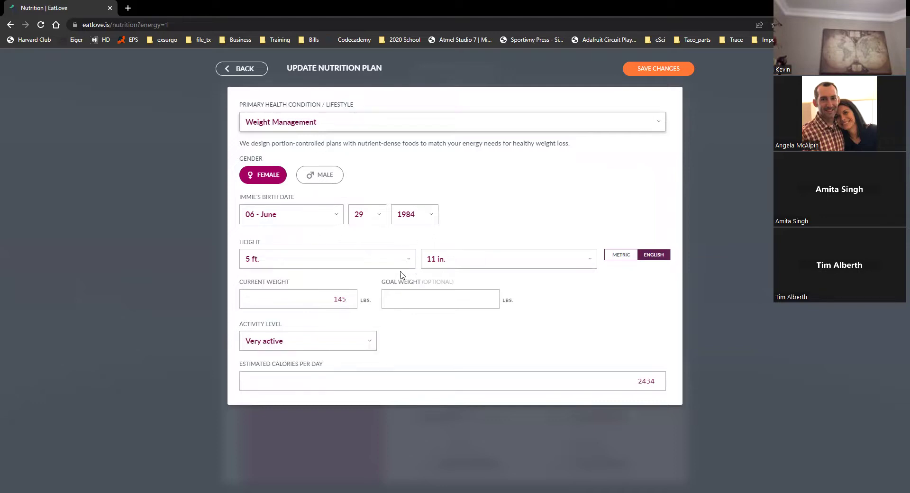
Check the optional goal weight field and examine the available activity levels
left_click(438, 300)
left_click(444, 339)
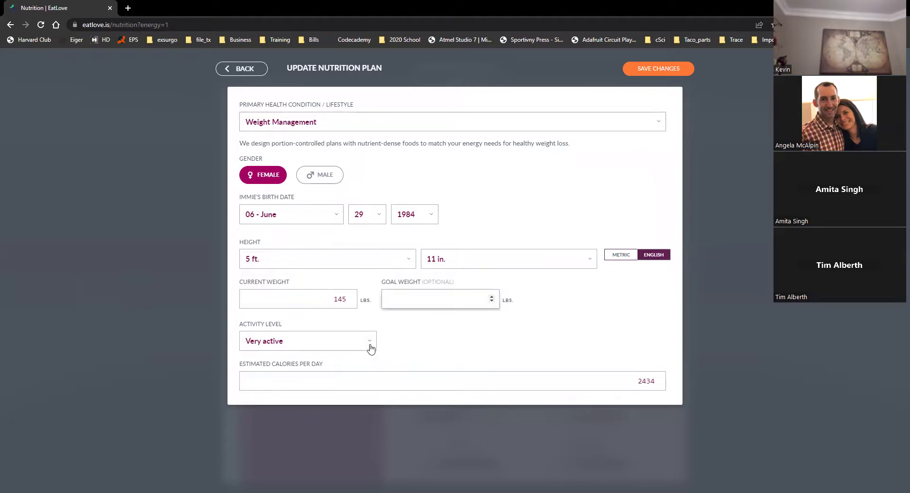
left_click(339, 346)
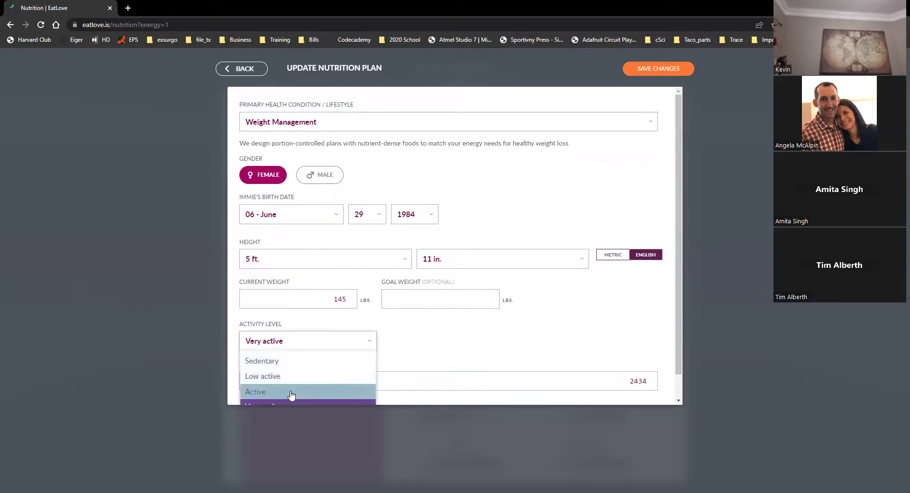
left_click(414, 336)
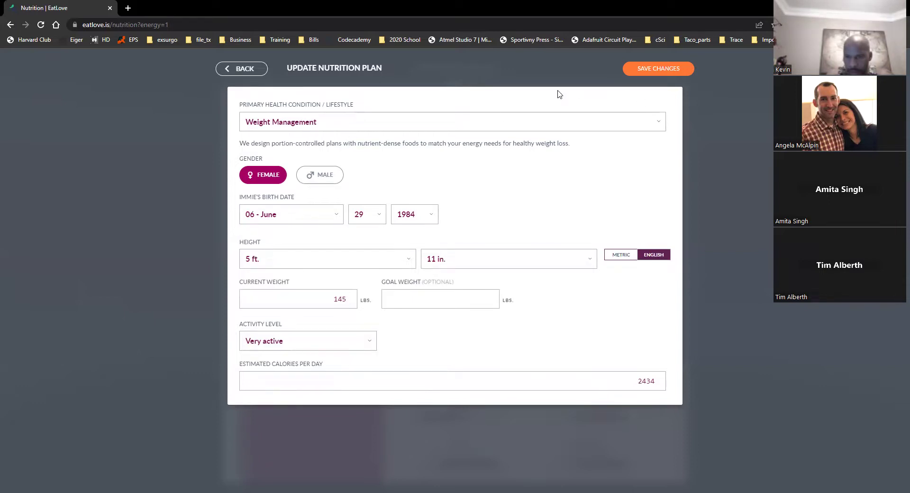
Save the changes to the nutrition plan and dismiss the confirmation
left_click(660, 69)
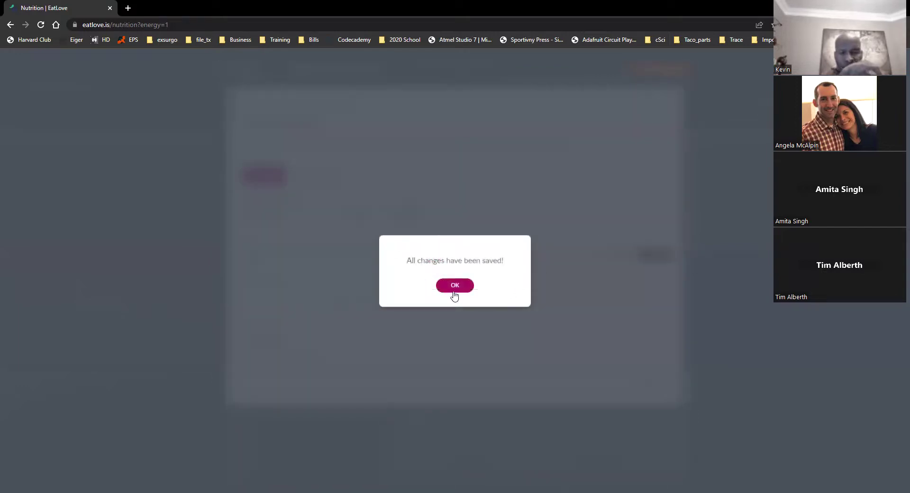
left_click(456, 285)
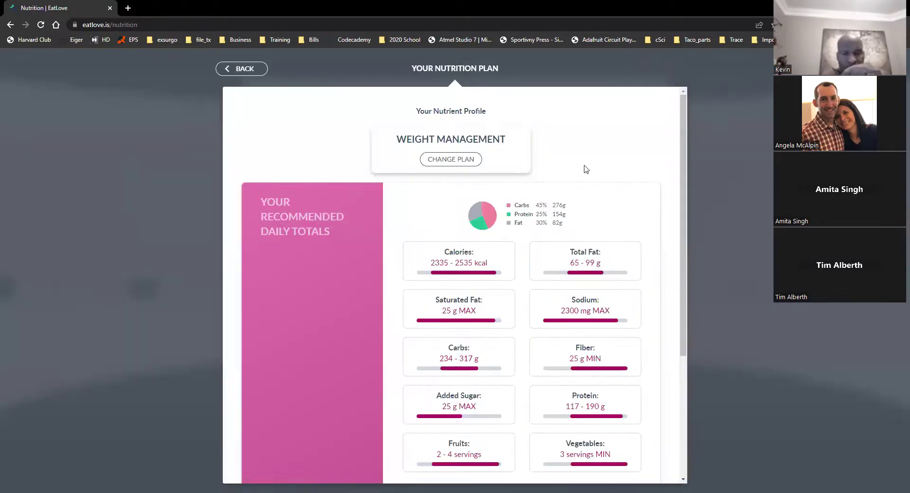
Review the recommended daily totals of the Weight Management nutrition plan
scroll(463, 296, "down", 2)
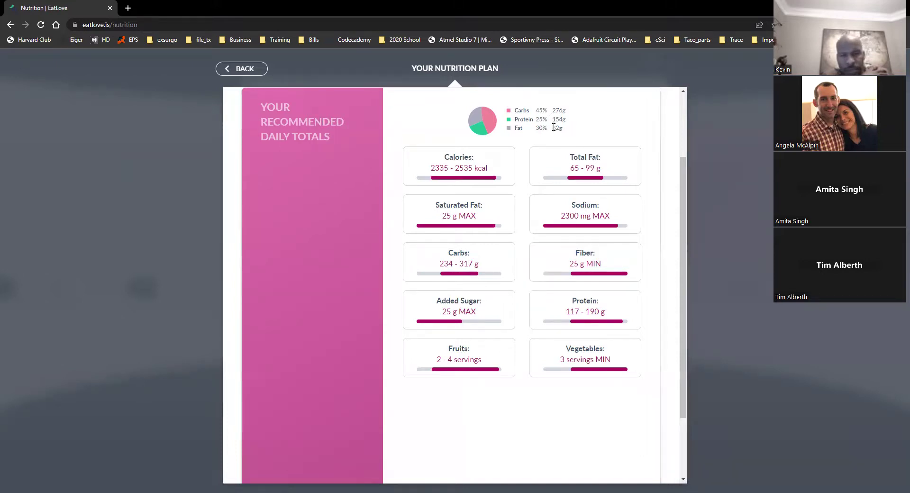
scroll(555, 138, "up", 3)
scroll(555, 140, "down", 4)
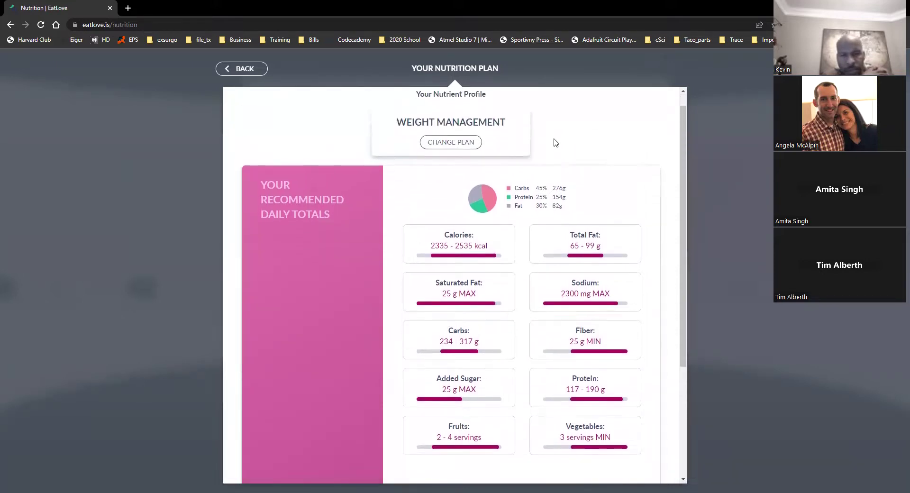
scroll(549, 149, "down", 1)
scroll(552, 174, "up", 4)
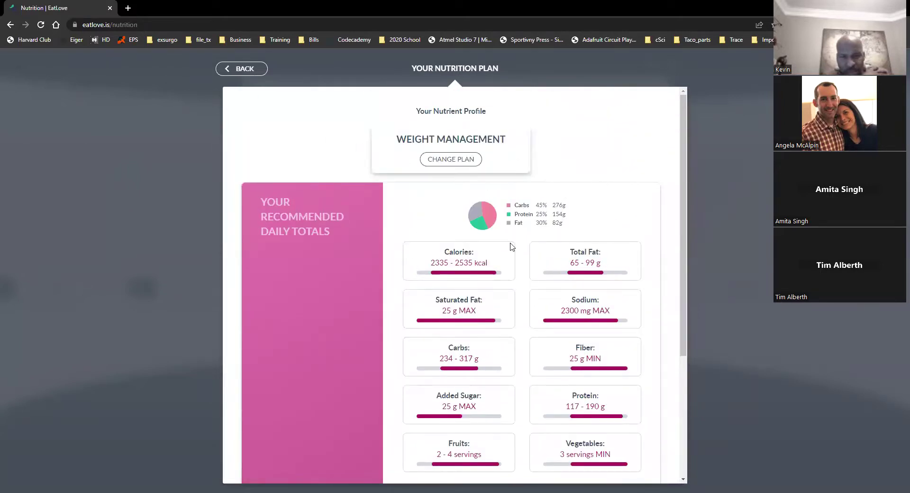
scroll(465, 261, "down", 1)
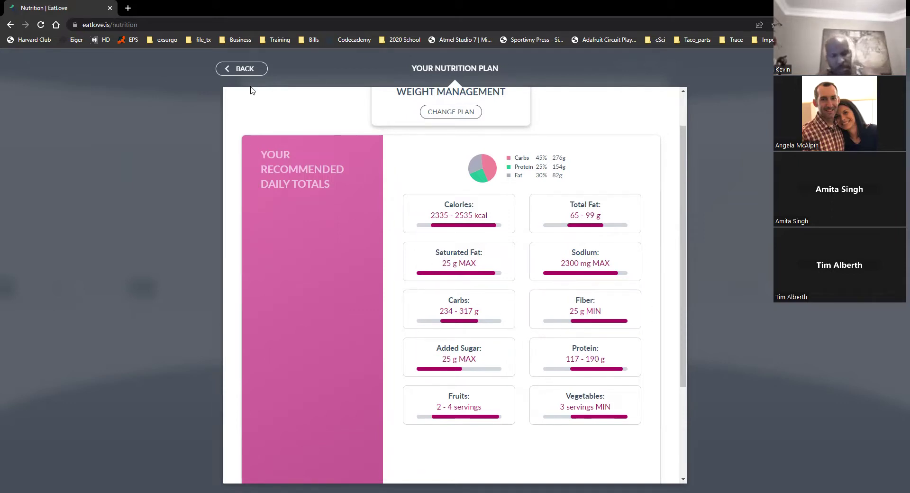
Leave the nutrition plan and view the Who's Eating section of the meal preferences
left_click(248, 72)
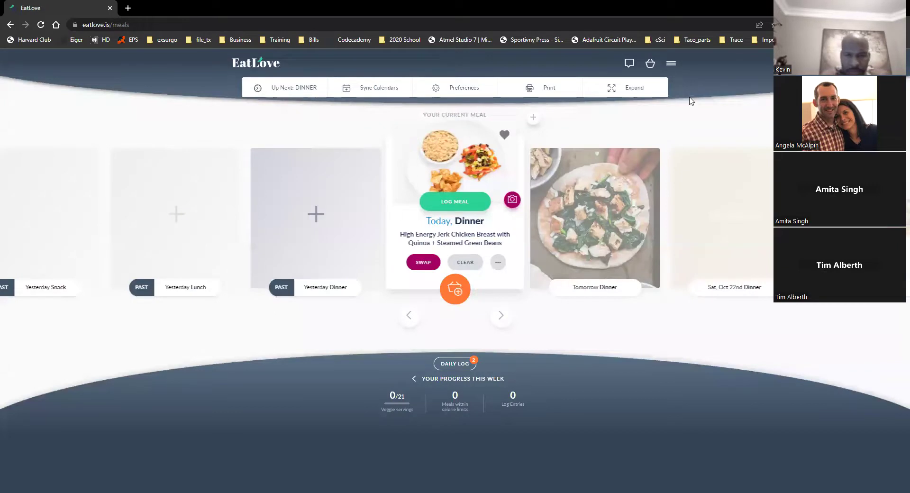
left_click(671, 64)
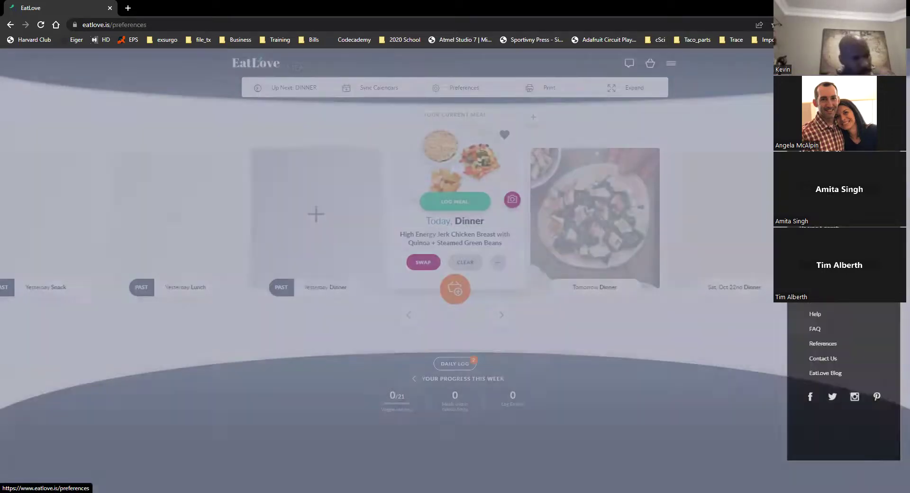
left_click(815, 138)
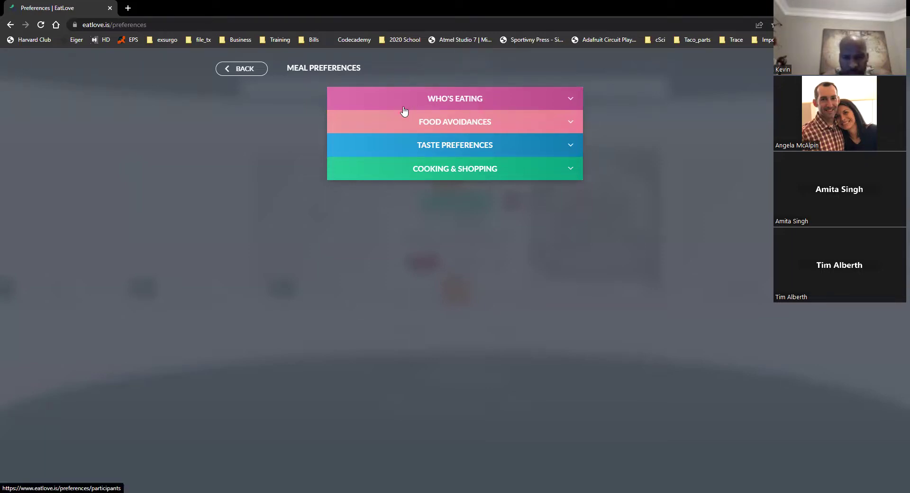
left_click(441, 104)
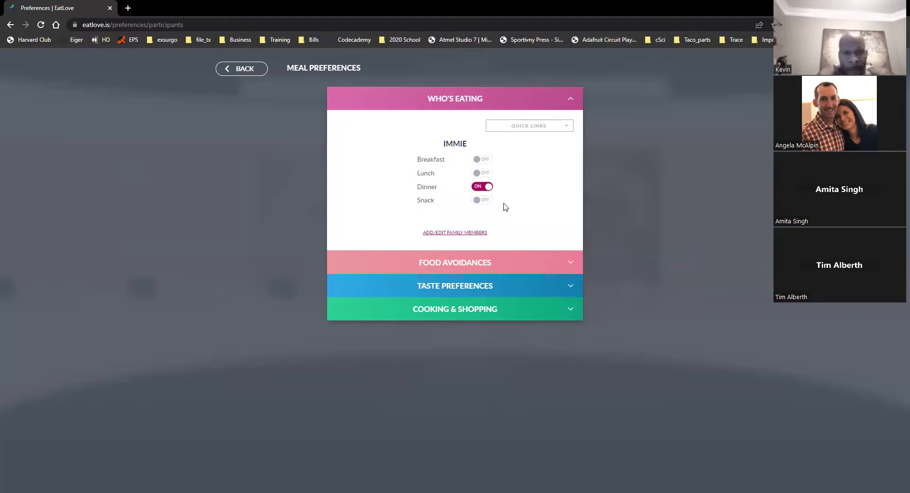
Open the household settings from Who's Eating and review the primary meal planner's nutrient profile
left_click(482, 235)
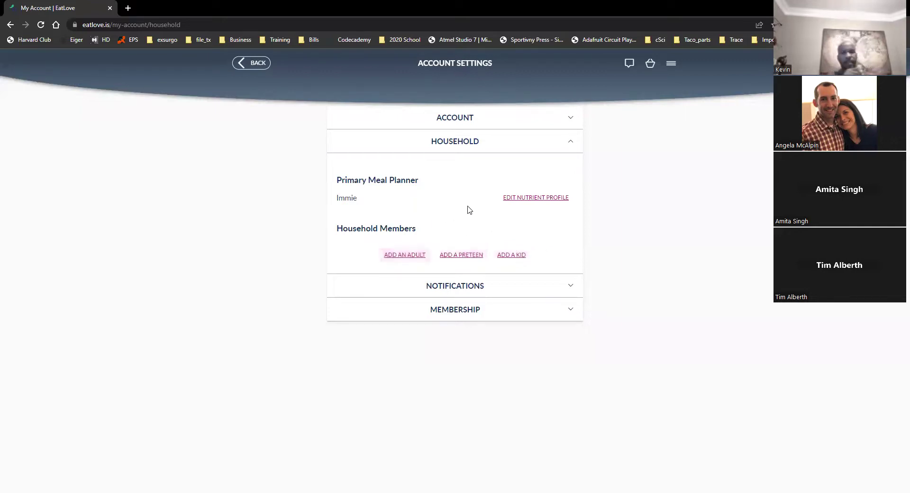
left_click(529, 202)
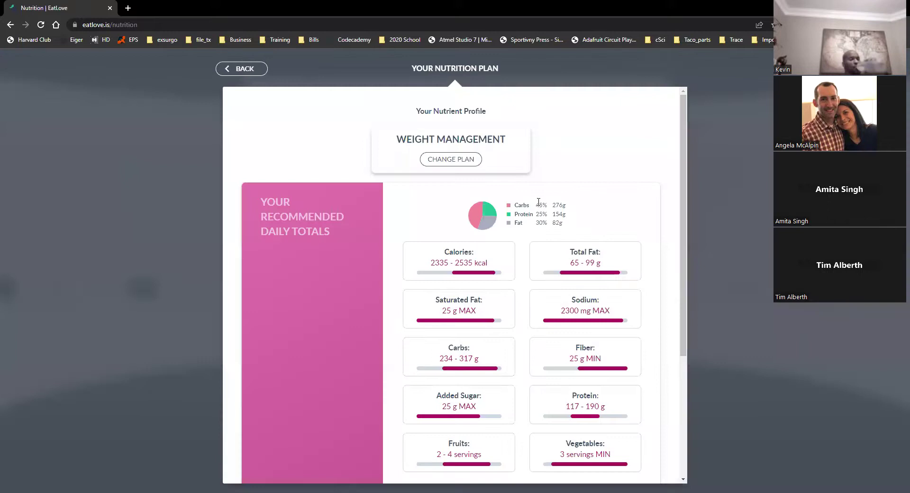
scroll(522, 232, "down", 3)
scroll(538, 332, "up", 3)
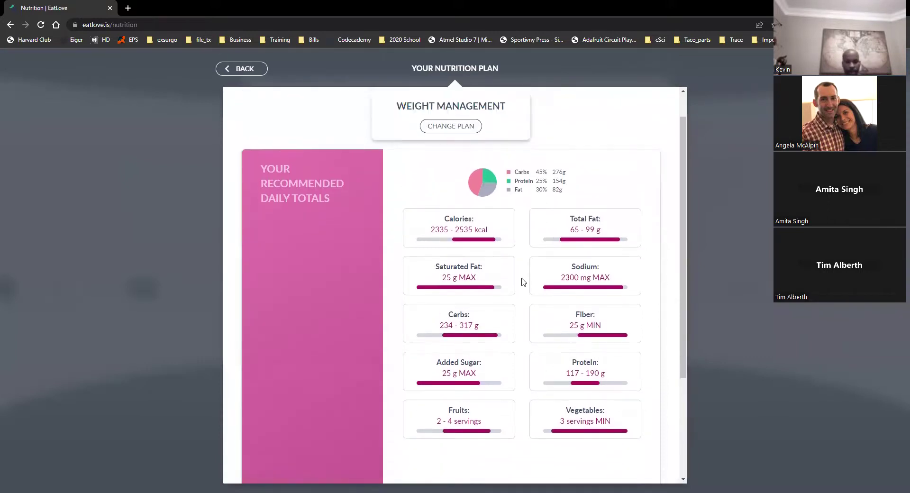
Leave the nutrition plan and reopen the Who's Eating section of the meal preferences
left_click(254, 69)
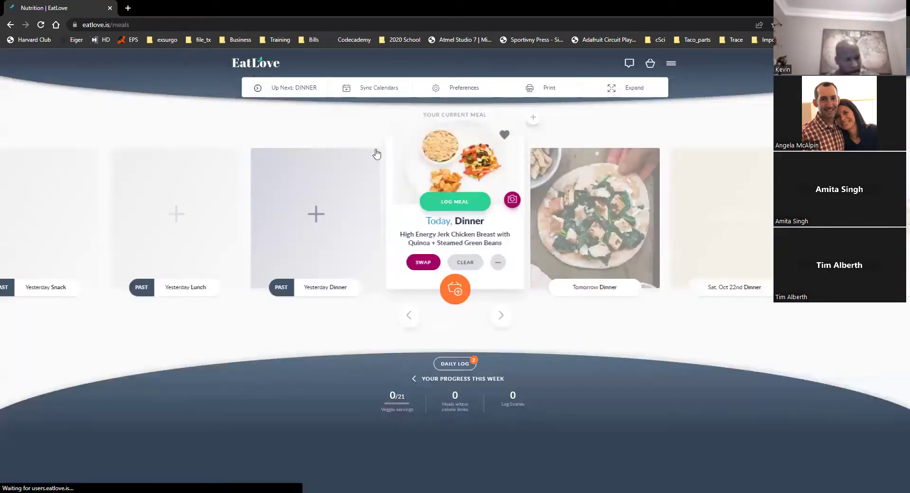
left_click(671, 63)
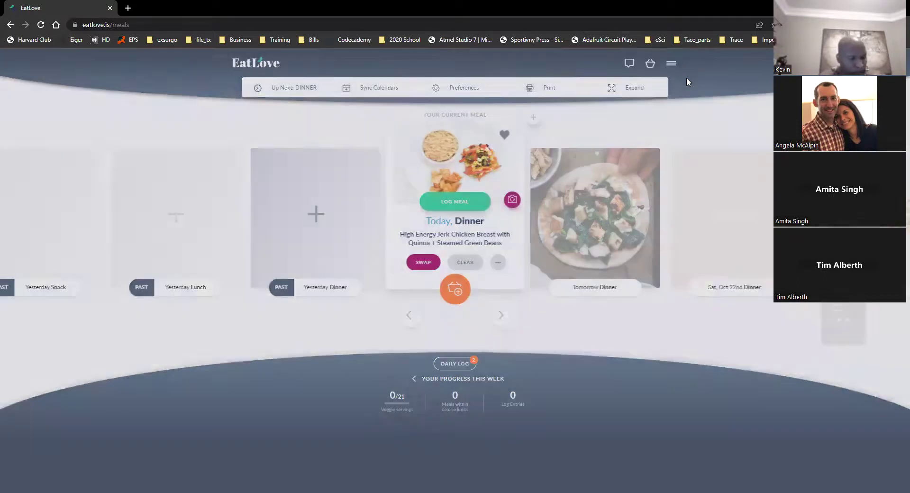
left_click(815, 199)
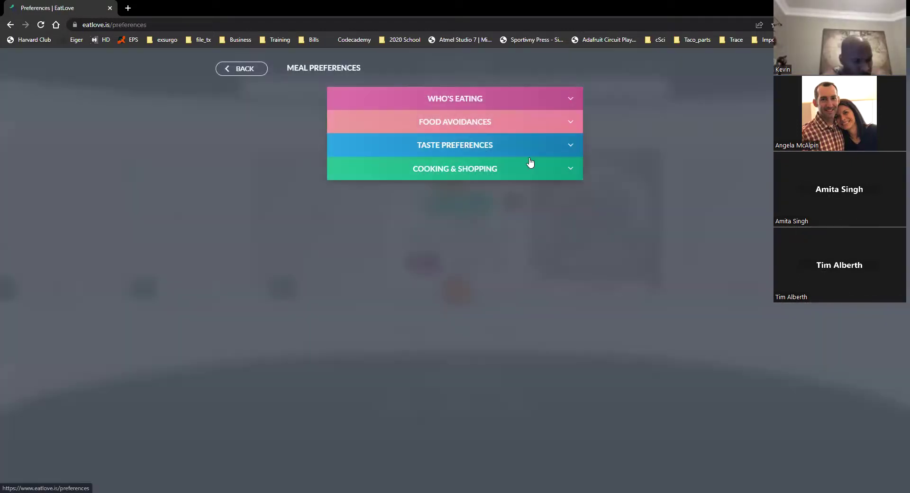
left_click(481, 111)
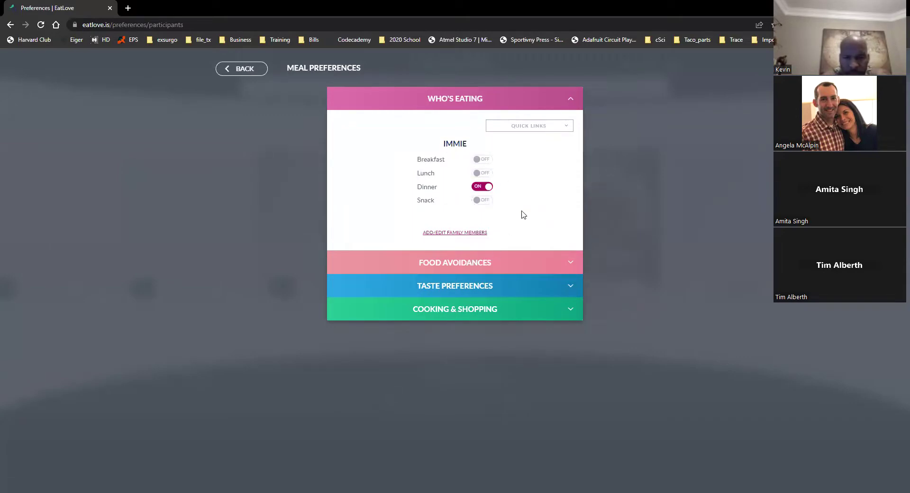
Turn on breakfast, lunch and snack for the primary meal planner in Who's Eating
left_click(480, 160)
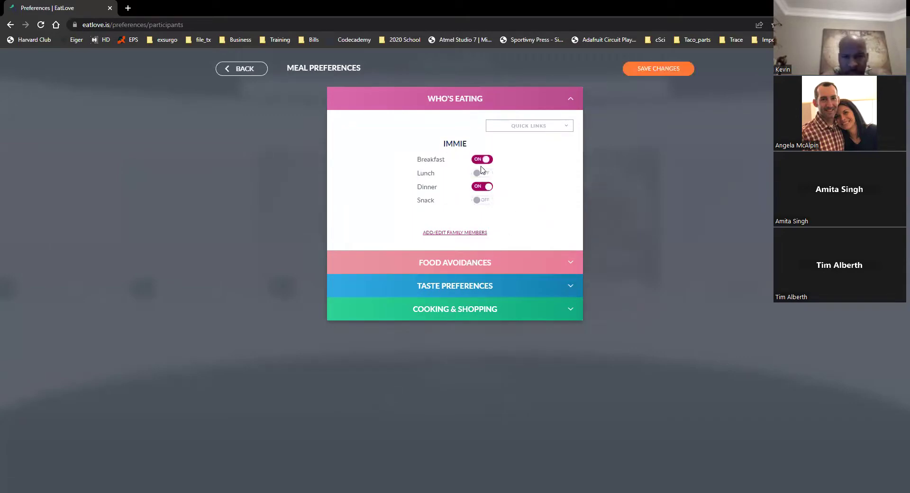
left_click(478, 174)
left_click(480, 200)
Review the diet and allergy options under Food Avoidances and choose the Eats All Things diet
left_click(490, 263)
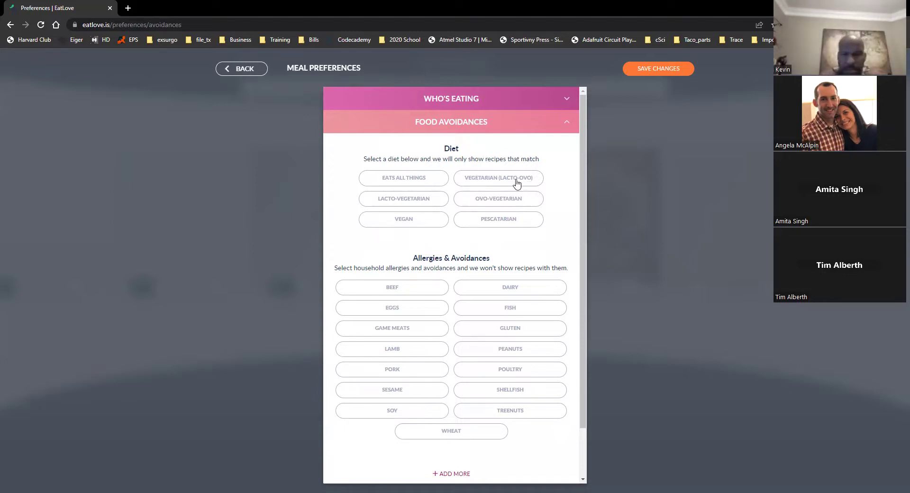
scroll(458, 244, "down", 1)
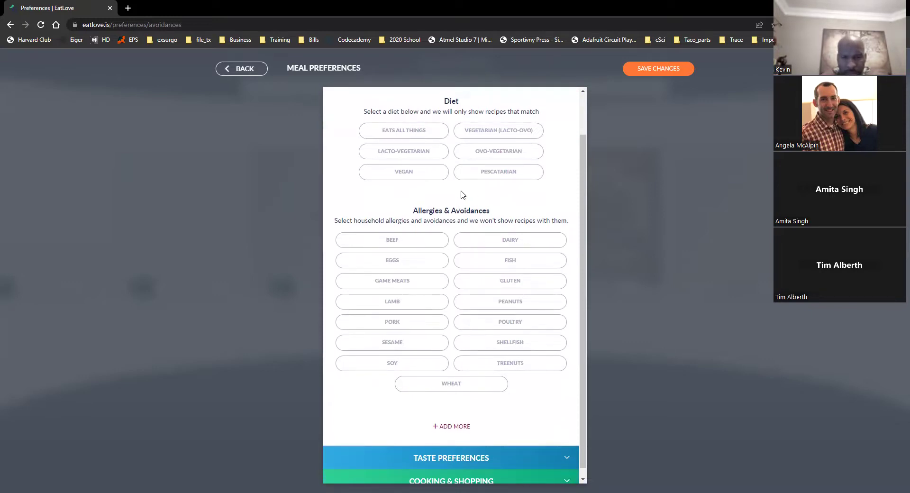
scroll(469, 190, "up", 1)
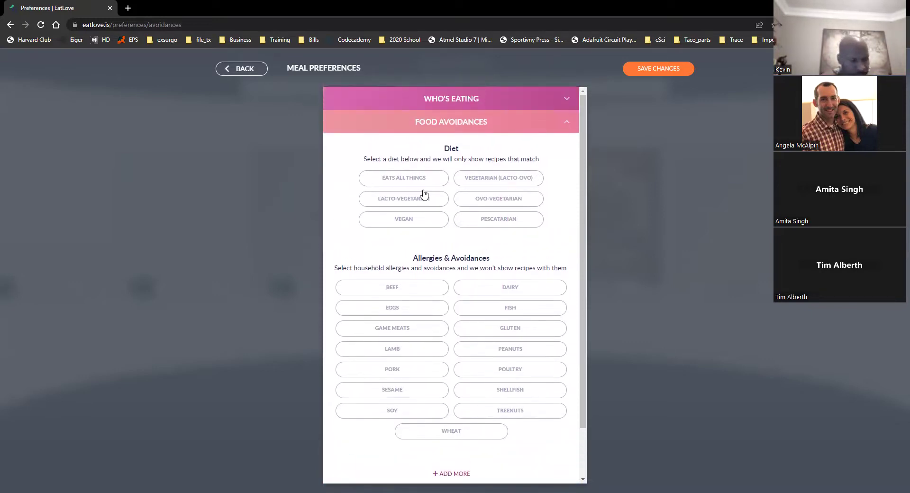
left_click(402, 180)
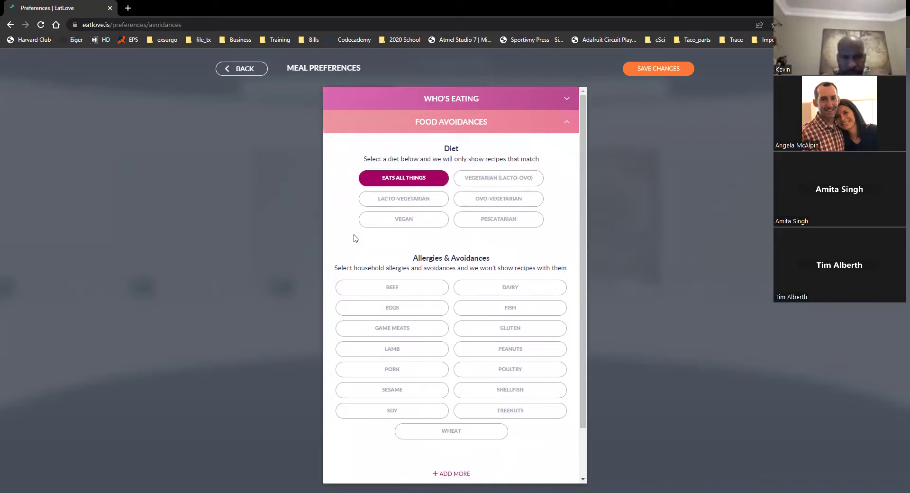
Mark Game Meats as a household avoidance under Allergies & Avoidances
scroll(356, 238, "down", 1)
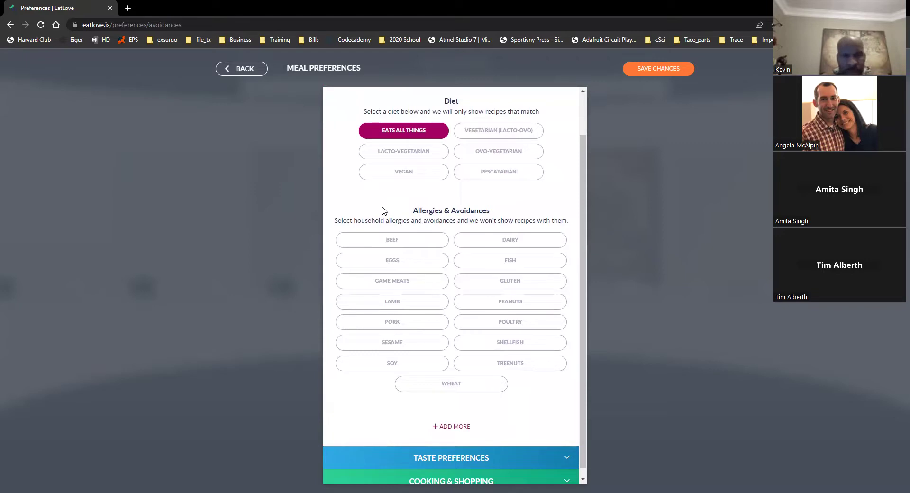
scroll(374, 199, "down", 1)
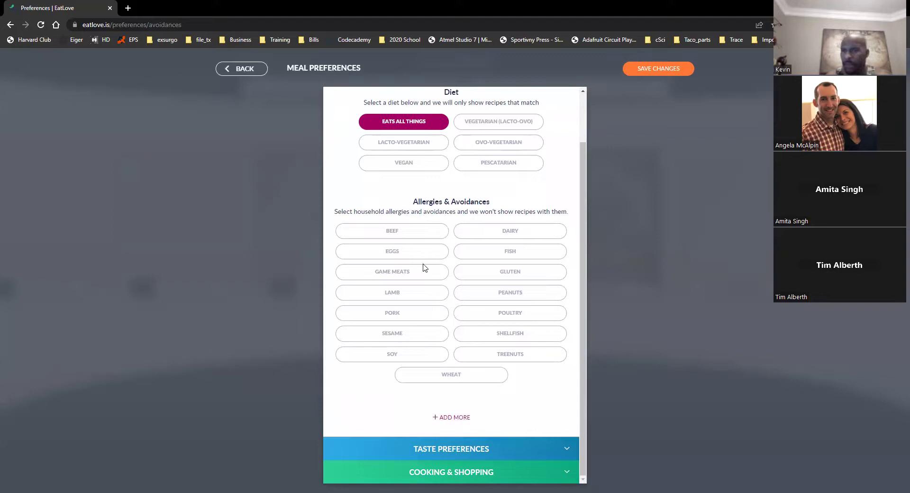
left_click(389, 274)
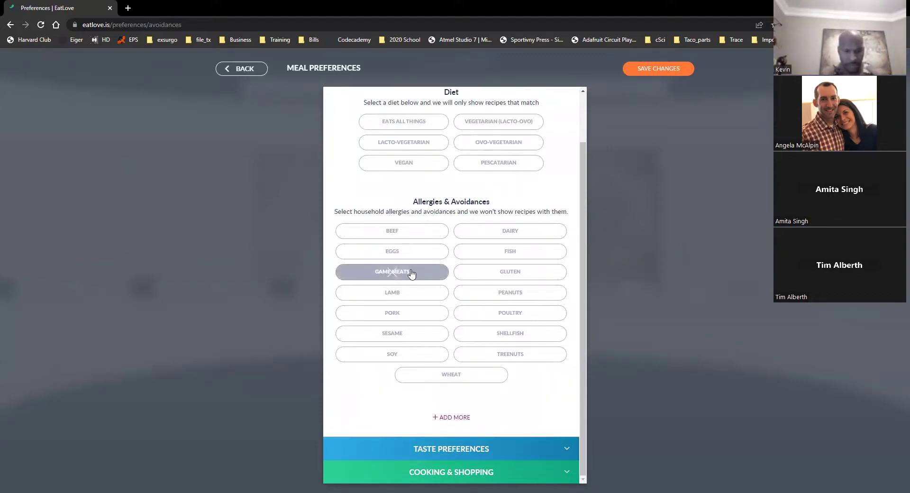